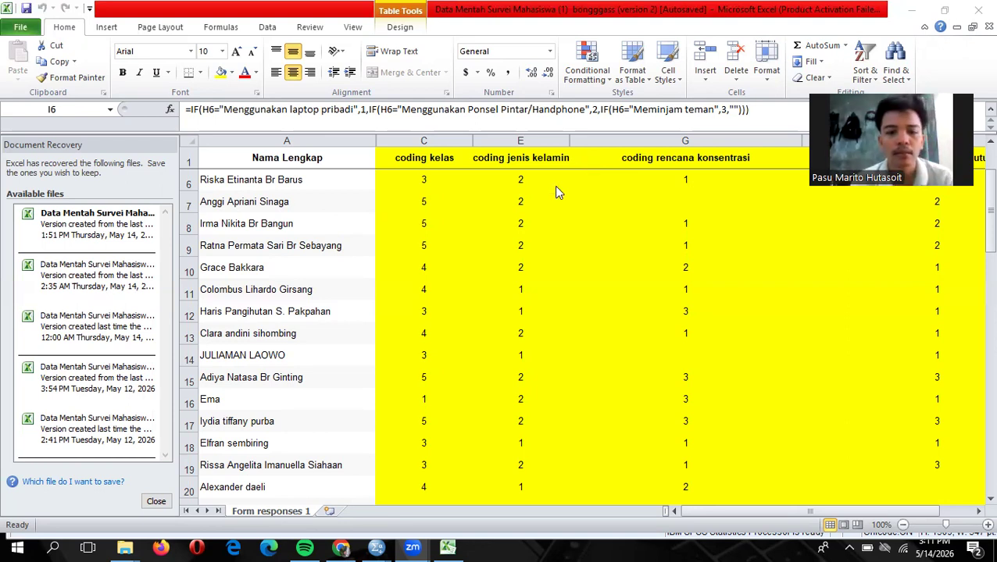
Switch to Excel and browse the recovered workbook versions, ending on the one from 1:51 PM Thursday
left_click(449, 542)
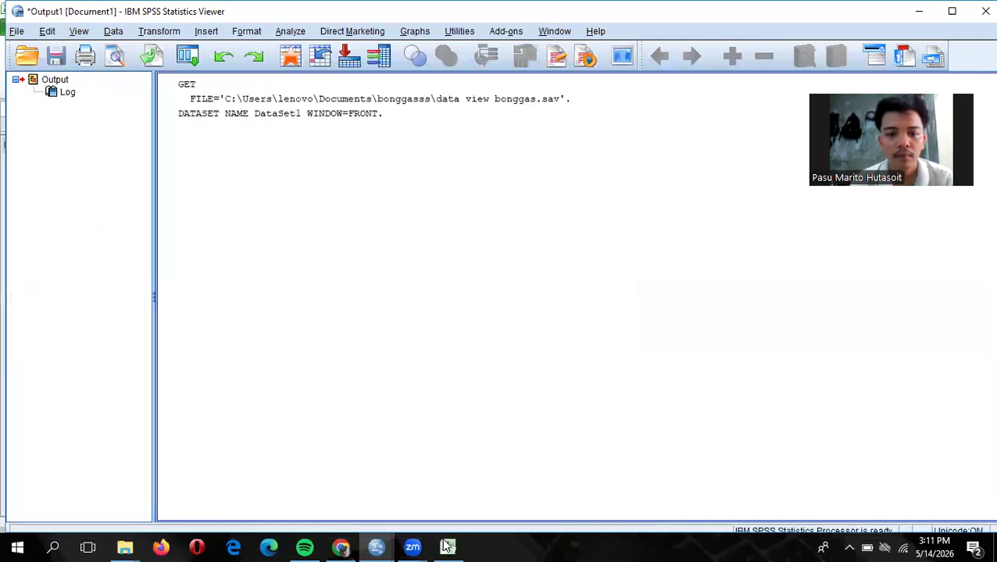
left_click(448, 547)
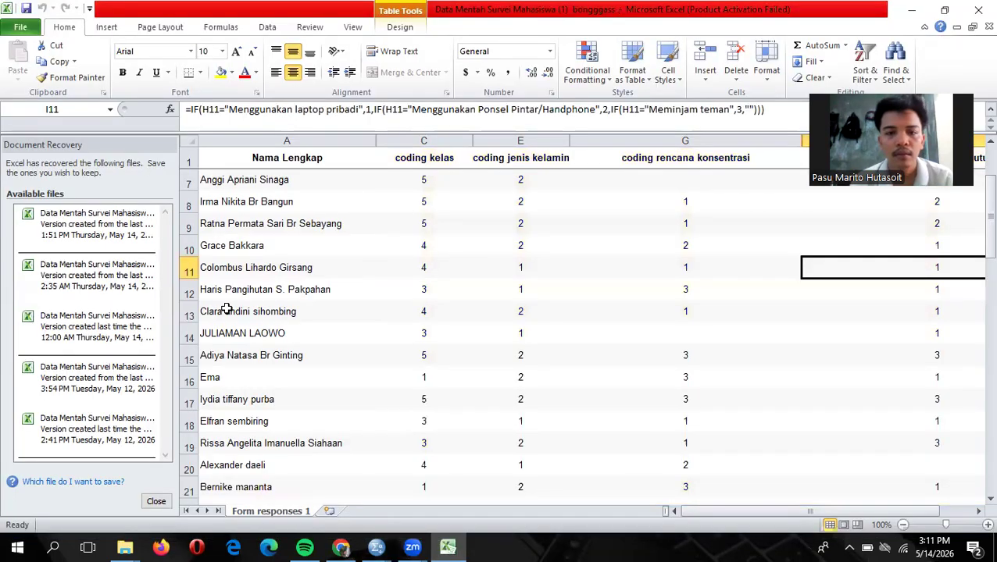
left_click(152, 238)
left_click(129, 278)
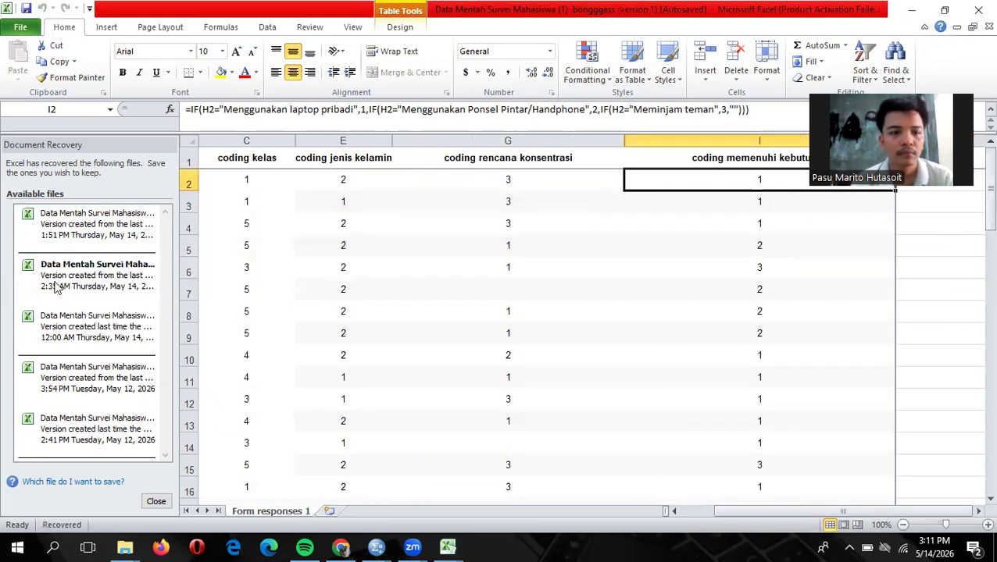
left_click(71, 349)
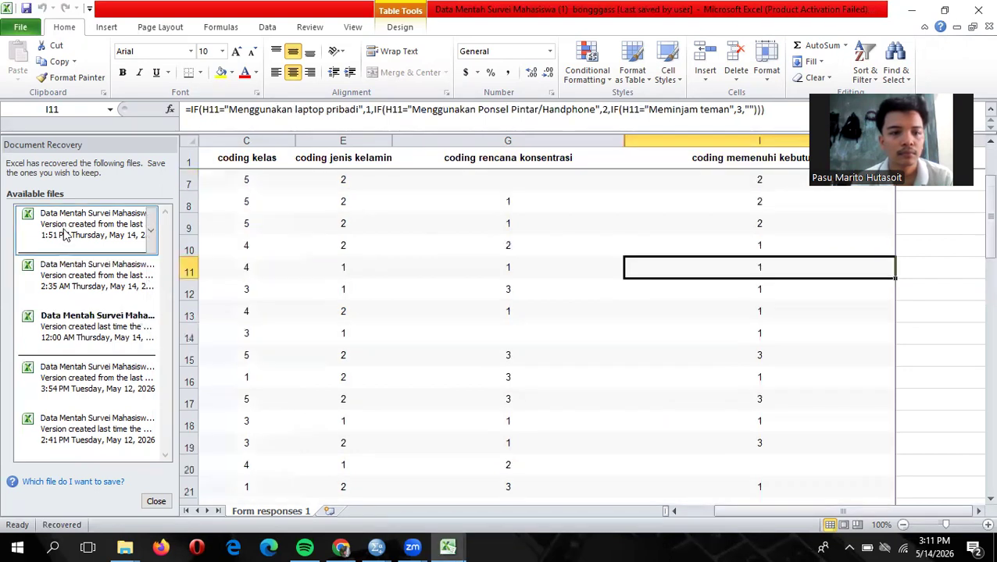
left_click(66, 234)
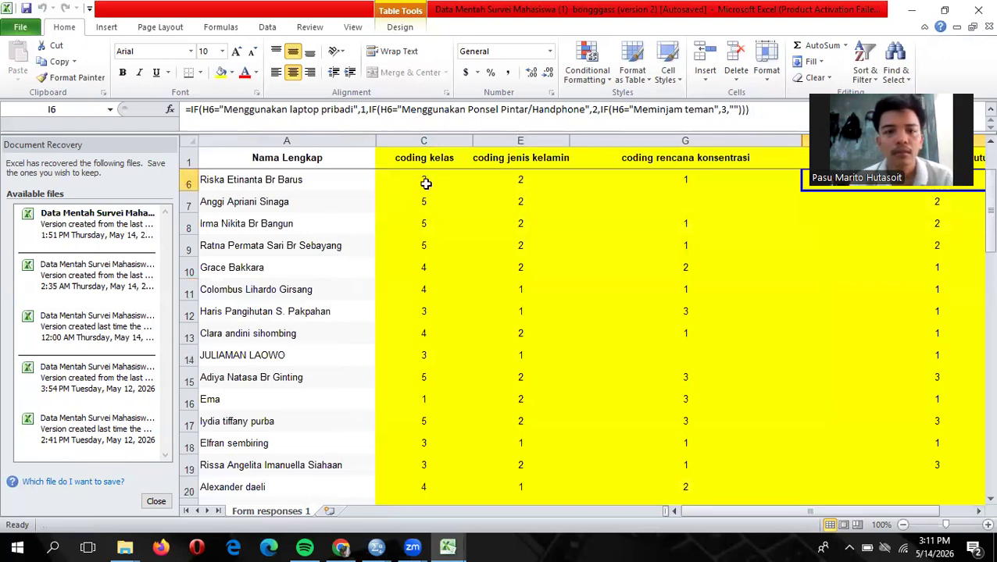
Examine the IF formulas behind the coding columns for class, gender, planned concentration and the column I needs question
left_click(425, 183)
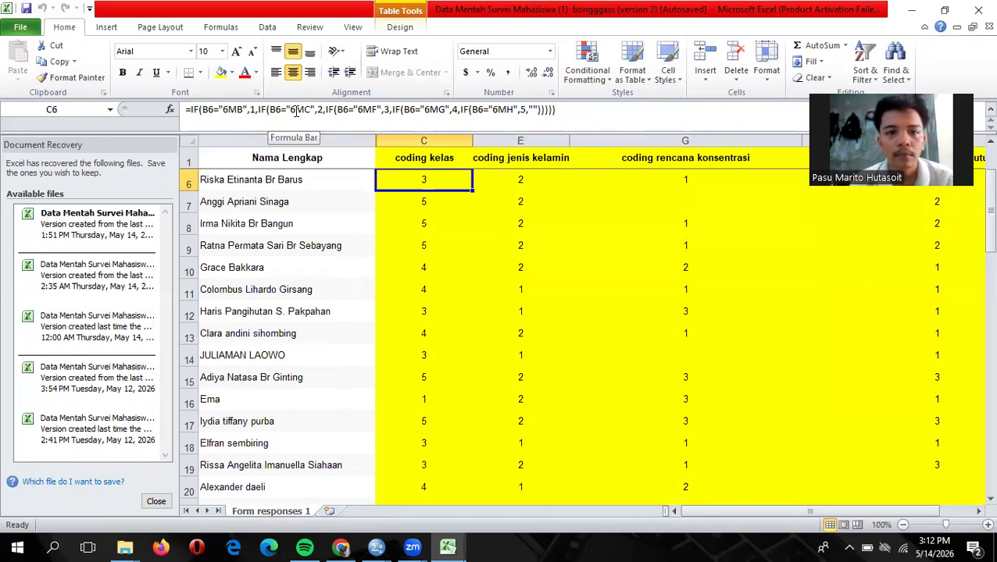
left_click(521, 183)
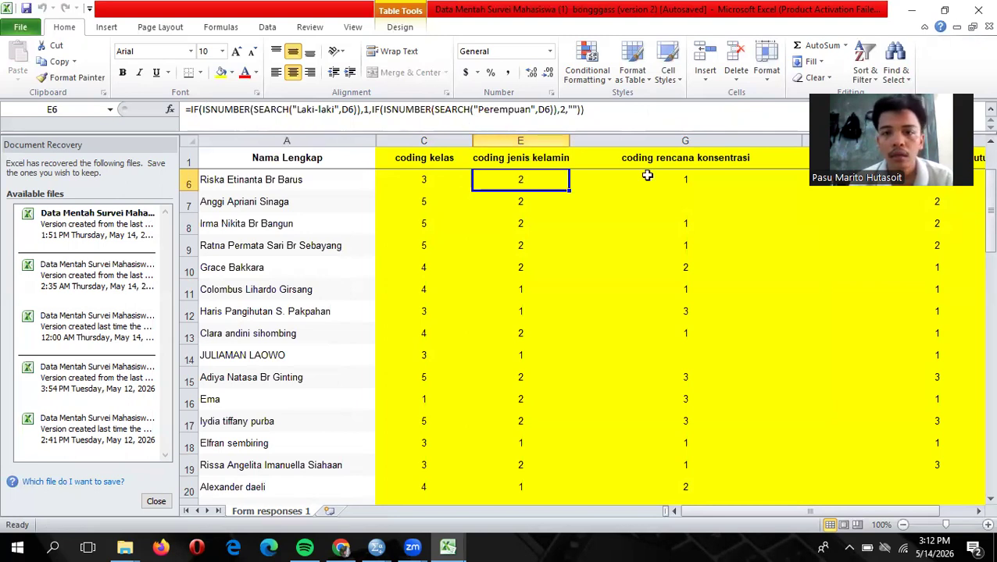
left_click(675, 176)
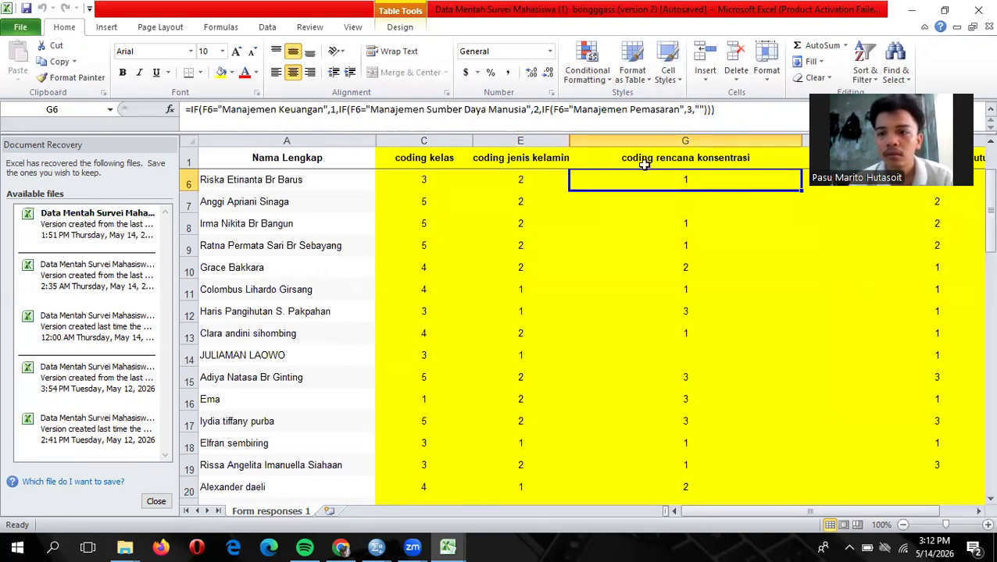
left_click(933, 223)
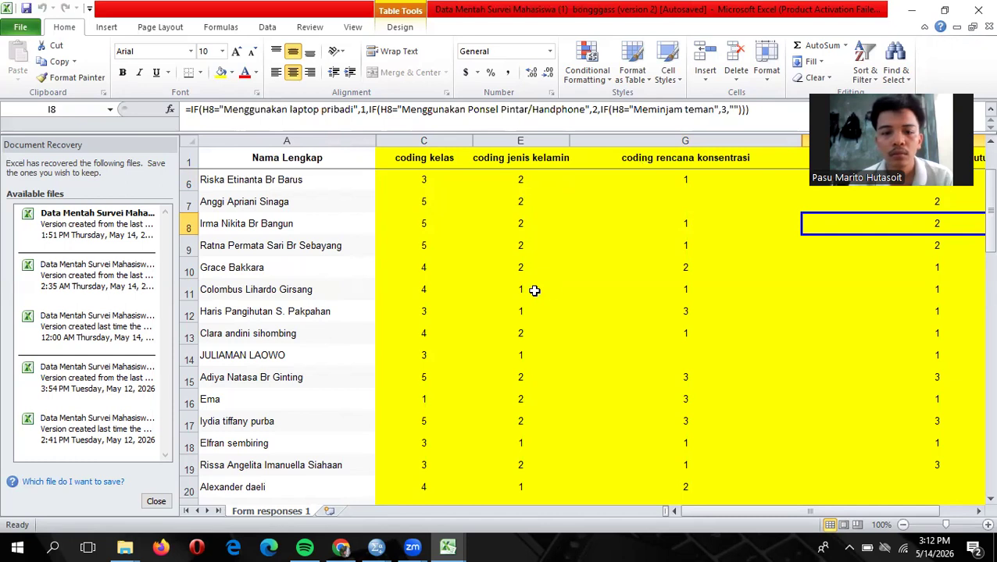
Switch to data view bonggas.sav in the SPSS Data Editor and review the variables' names and types
left_click(375, 547)
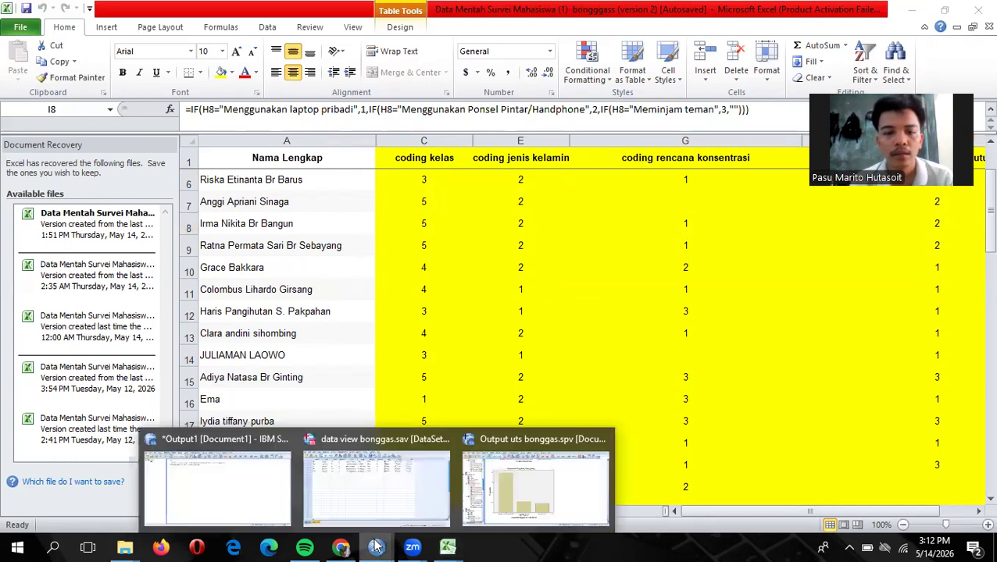
left_click(371, 492)
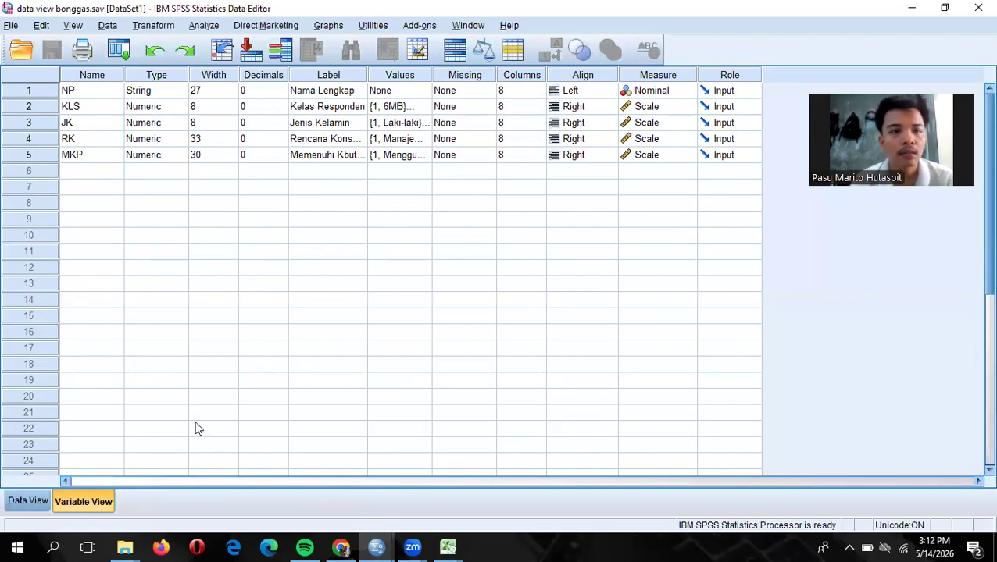
left_click(89, 91)
left_click(83, 107)
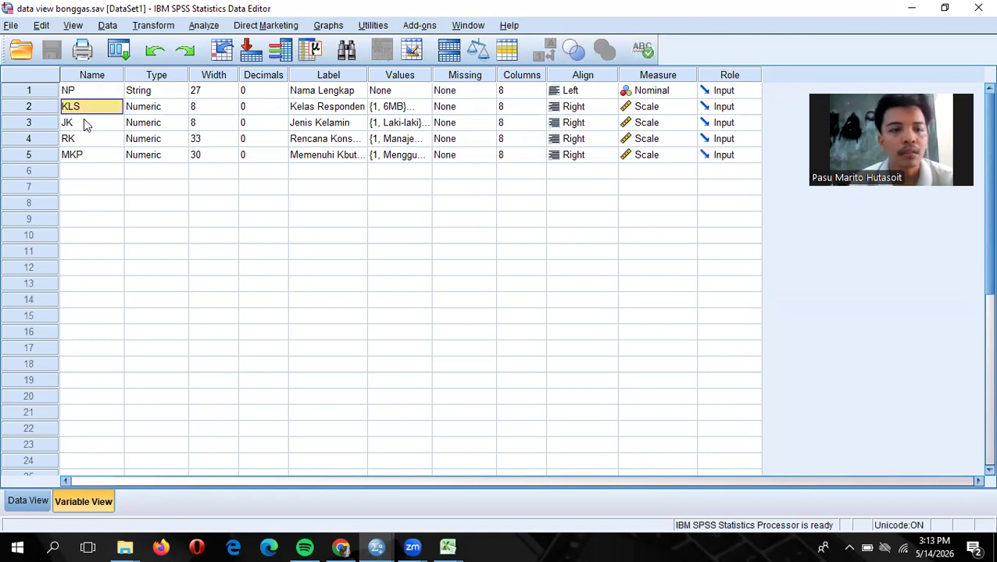
left_click(86, 125)
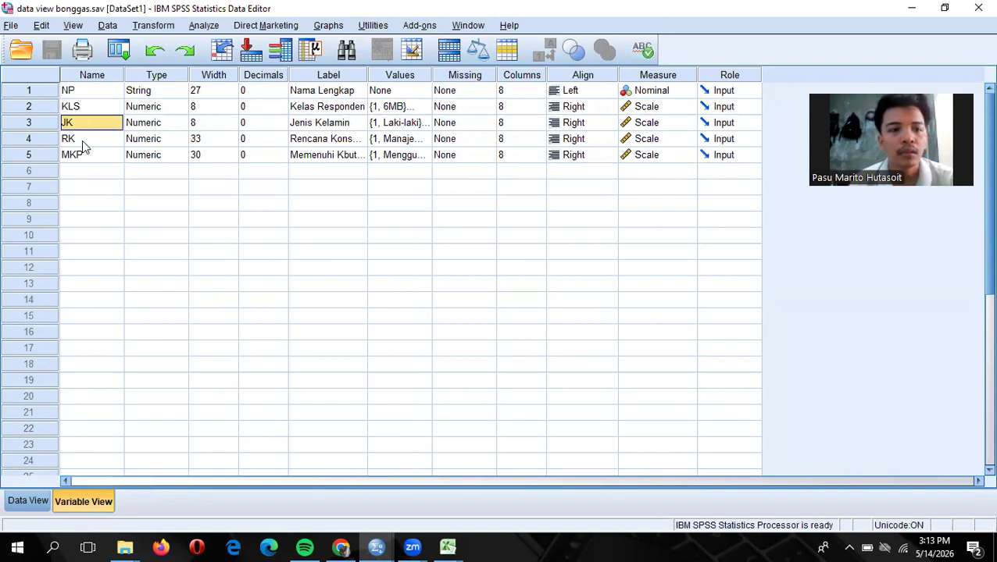
left_click(82, 139)
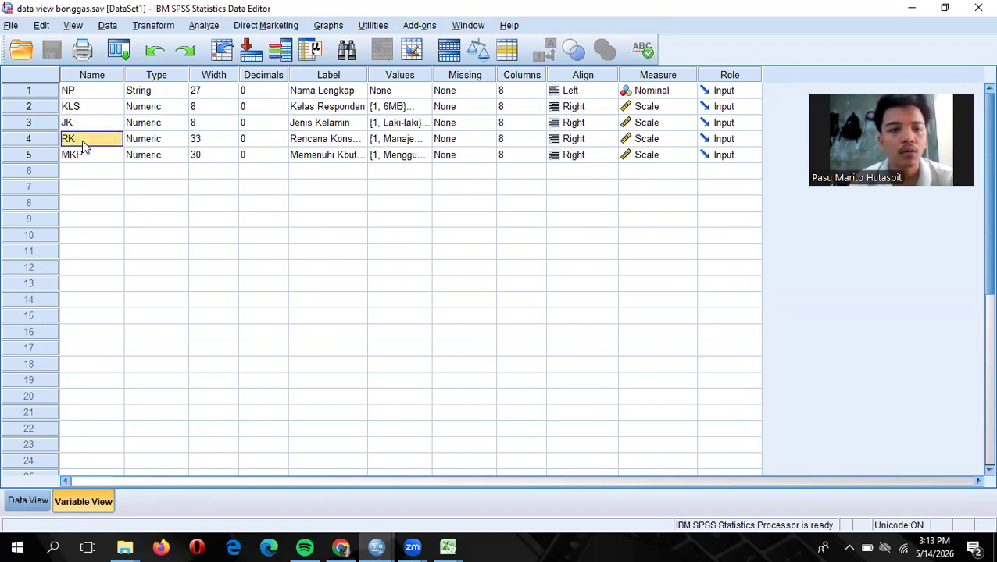
left_click(86, 156)
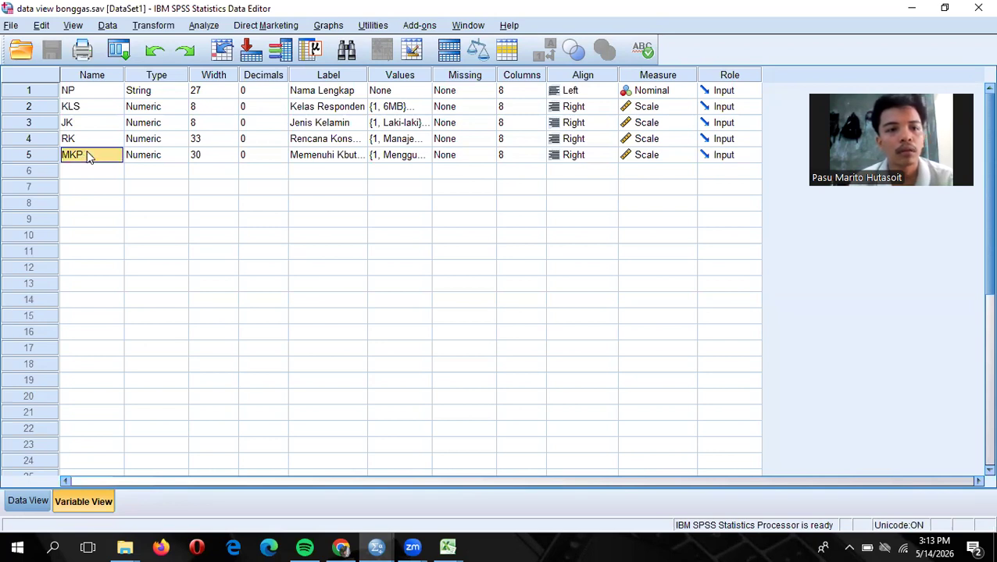
left_click(144, 77)
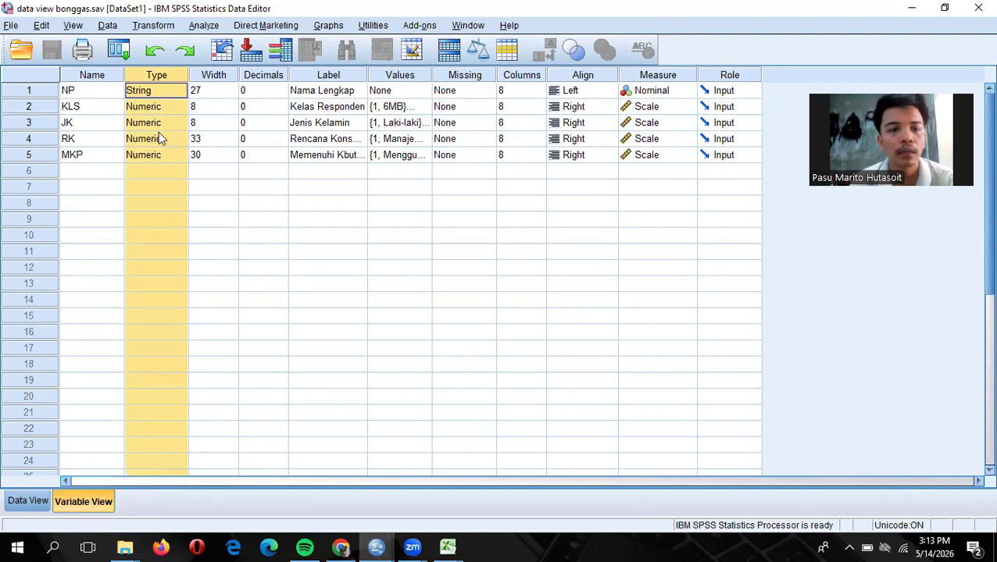
Review the width set for each of the five variables and the labels describing them
left_click(200, 91)
left_click(207, 91)
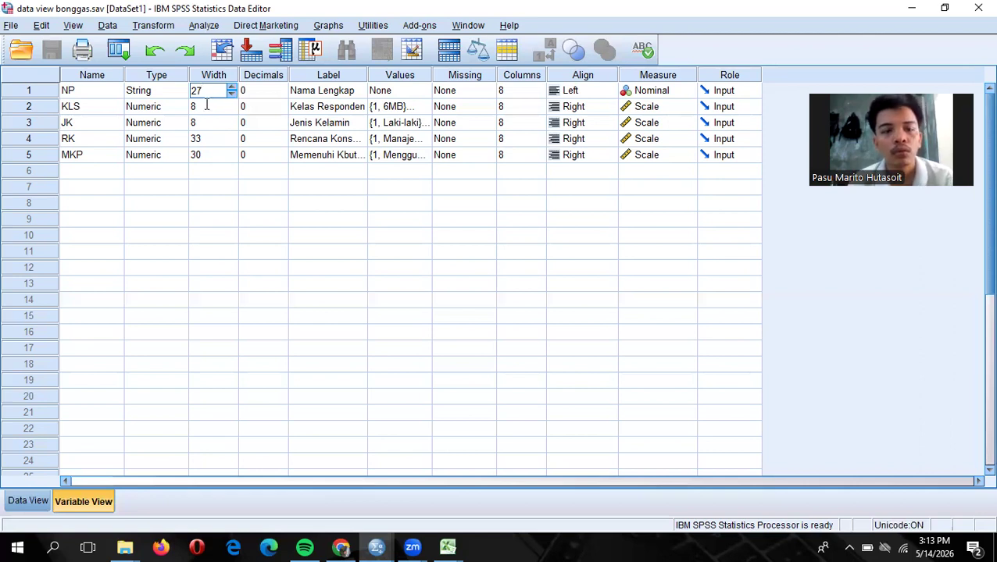
left_click(206, 104)
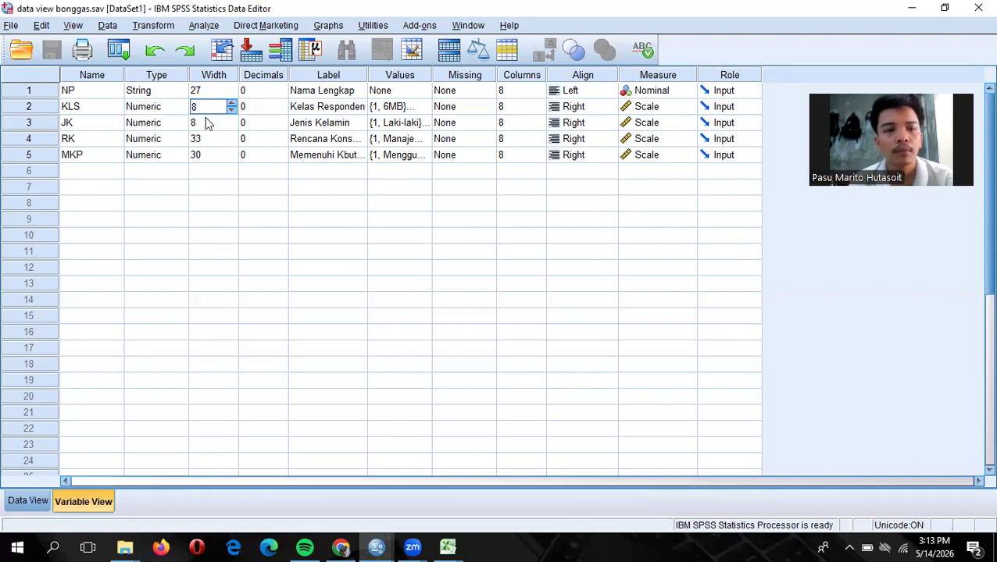
left_click(204, 121)
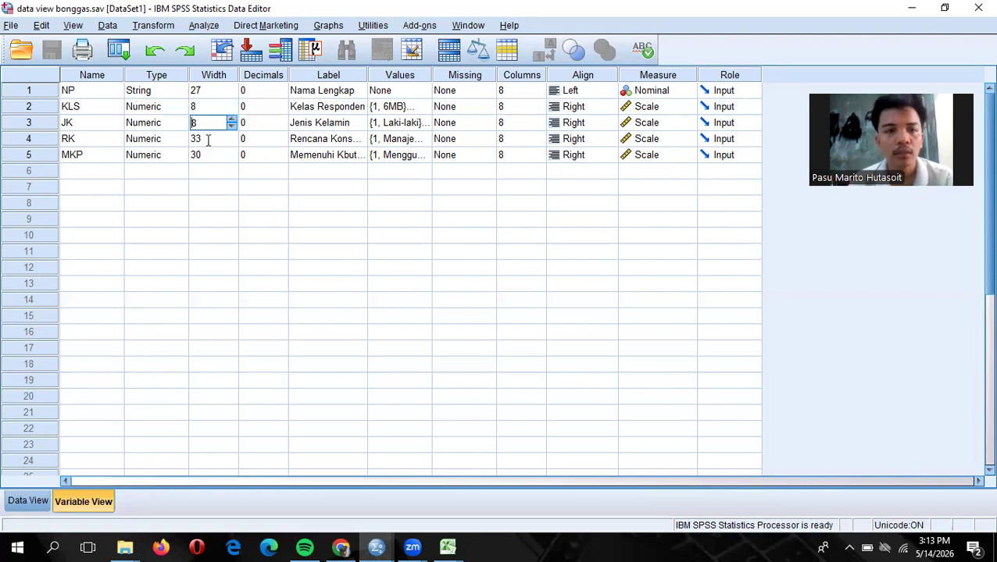
left_click(207, 139)
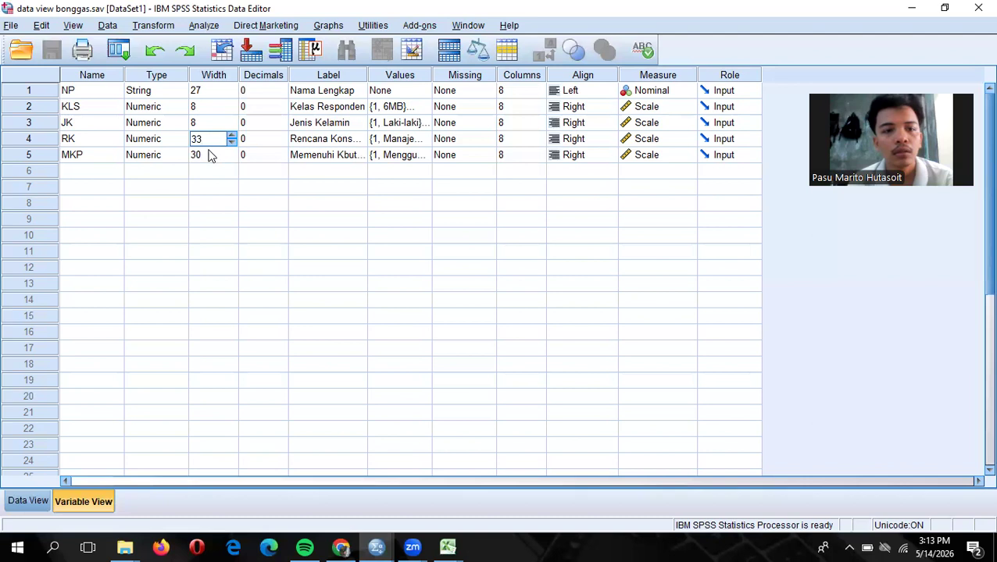
left_click(210, 150)
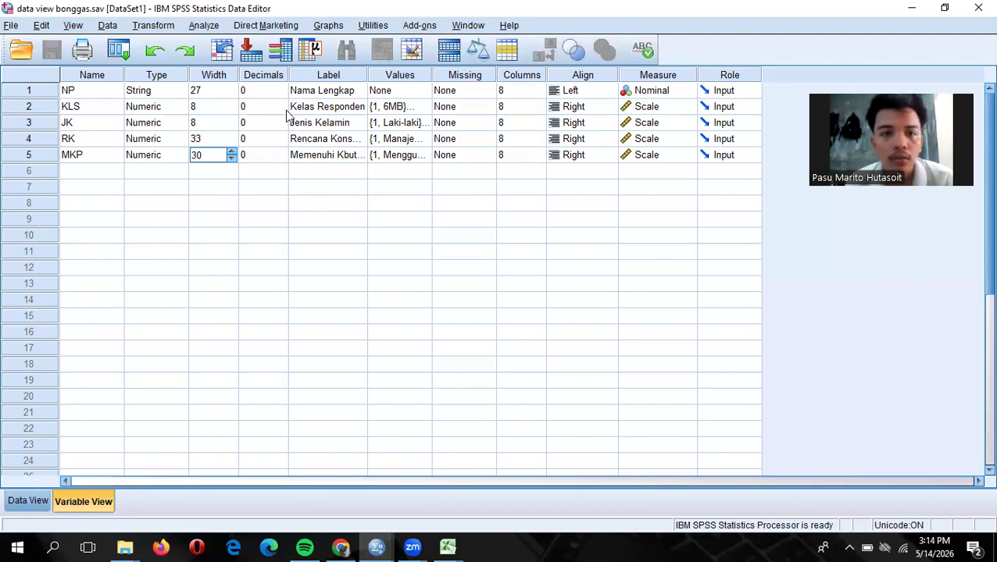
left_click(321, 78)
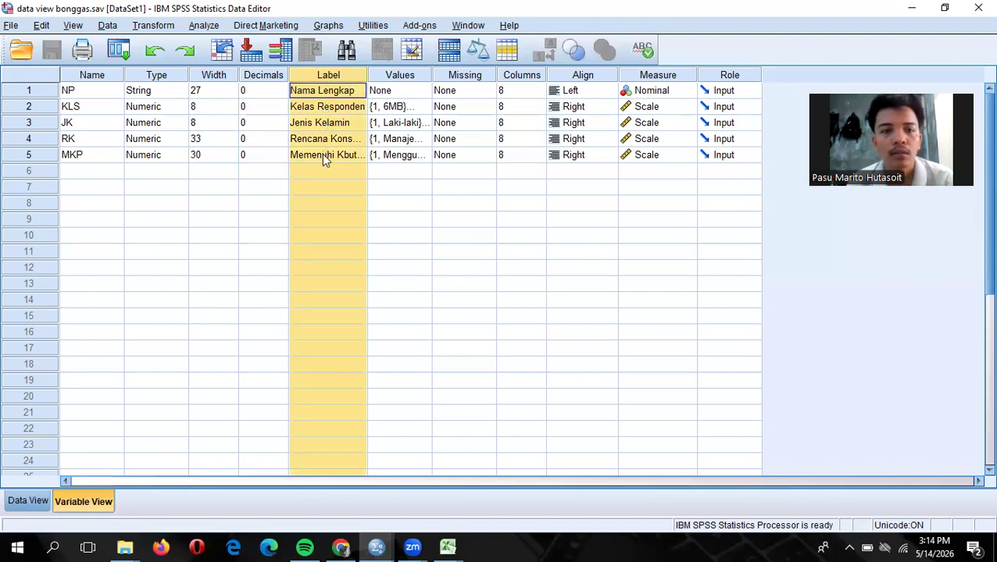
Examine the value label definitions of the NP variable and close them without changes
left_click(416, 91)
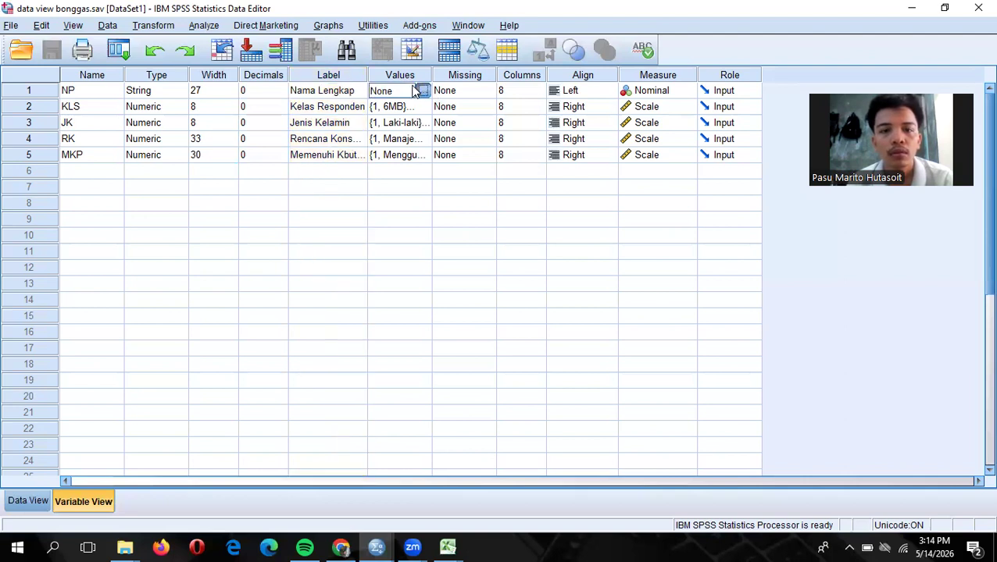
left_click(422, 91)
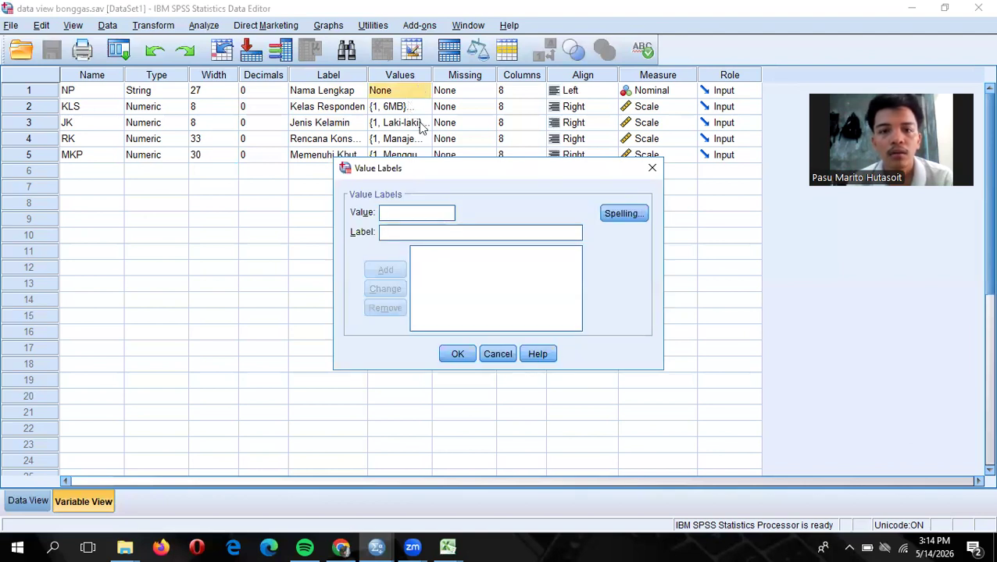
left_click(649, 168)
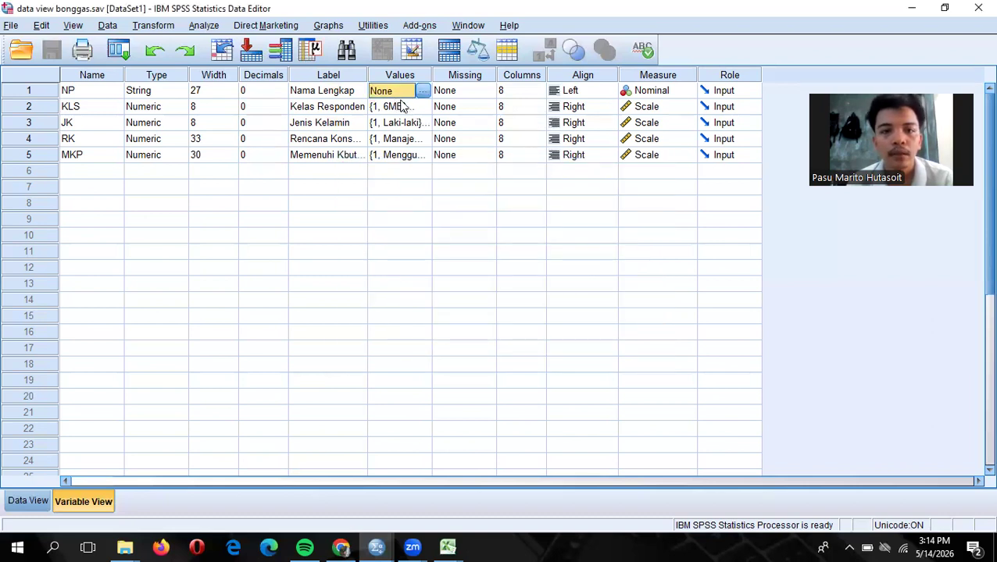
Draft the value label 1 = 6MB for the KLS variable, clear the value and label, and close without adding it
left_click(416, 106)
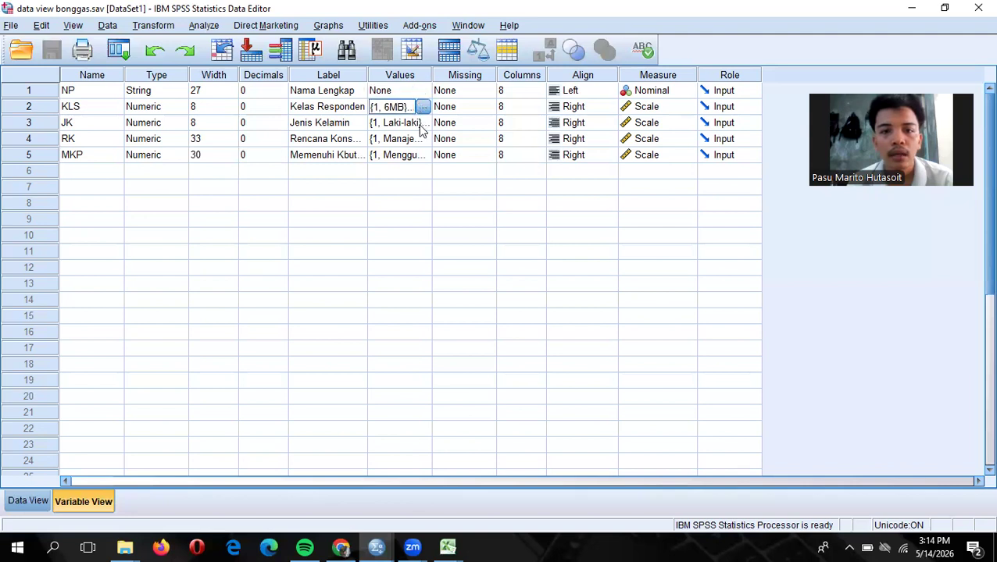
left_click(422, 106)
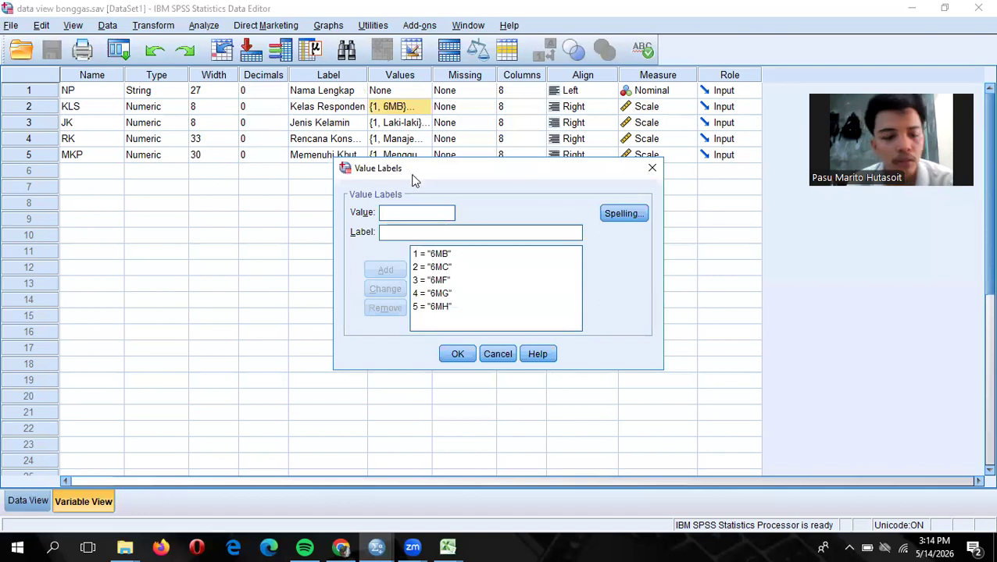
left_click(398, 235)
type("6M")
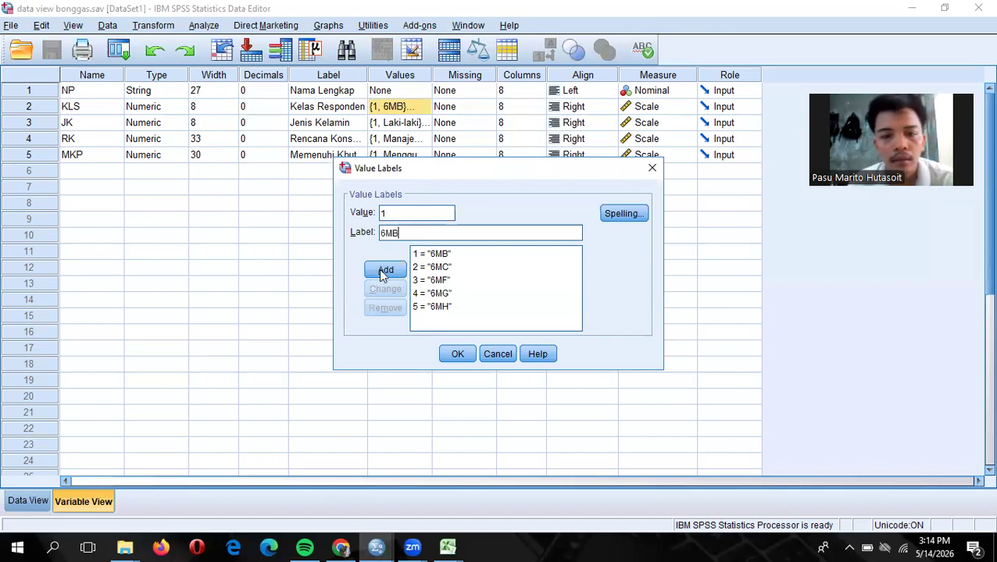
type("B")
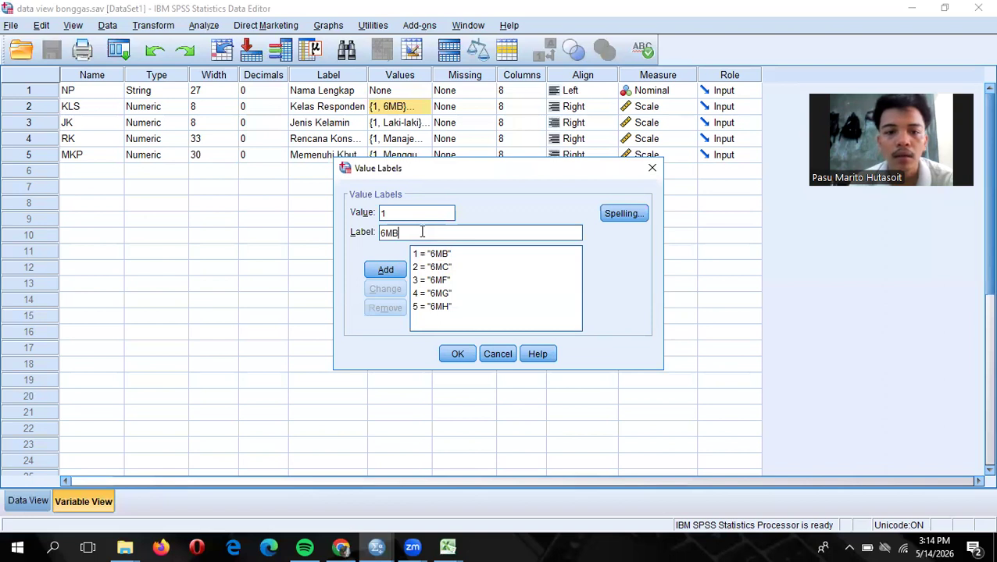
key("BackSpace")
key("BackSpace")
key("BackSpace")
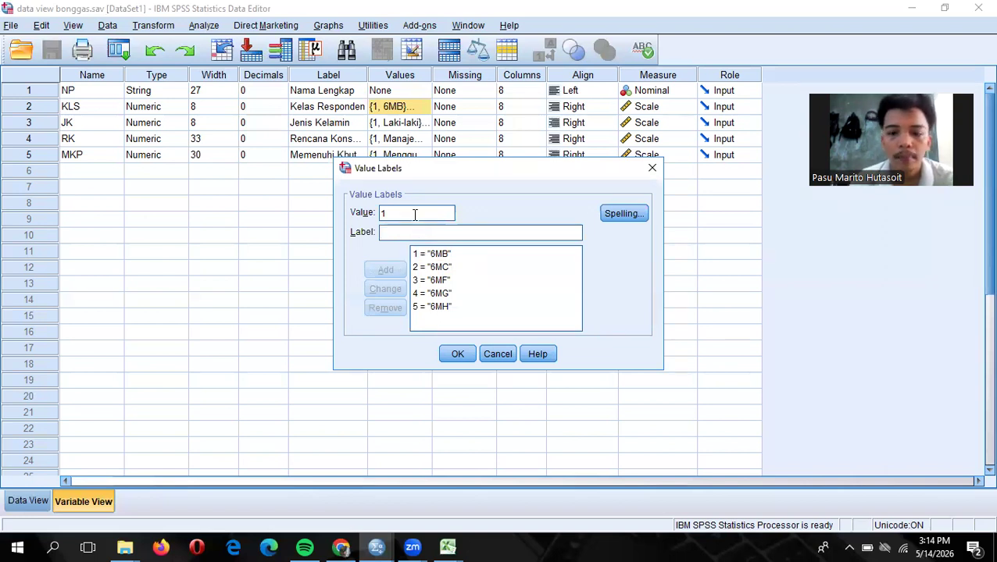
key("BackSpace")
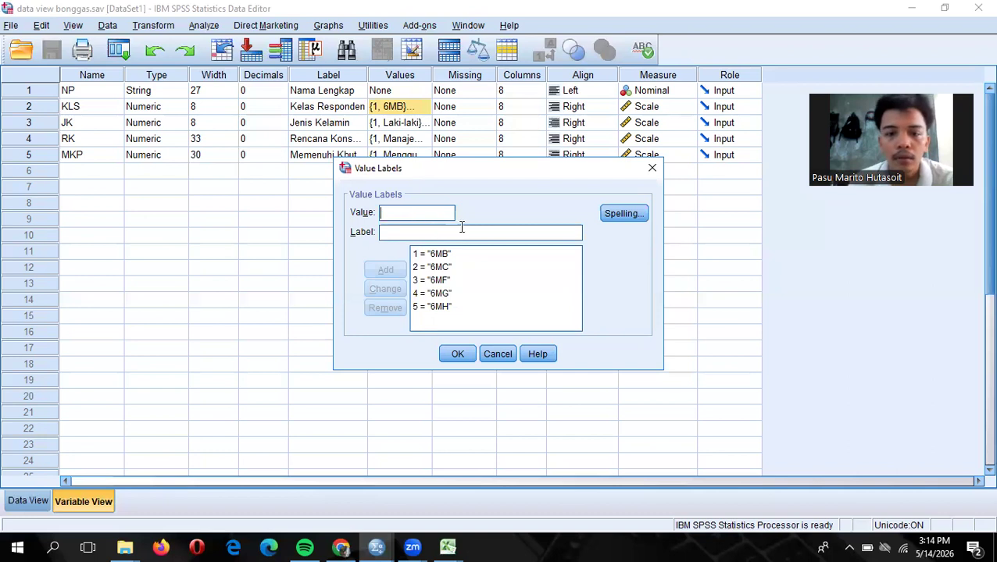
left_click(653, 168)
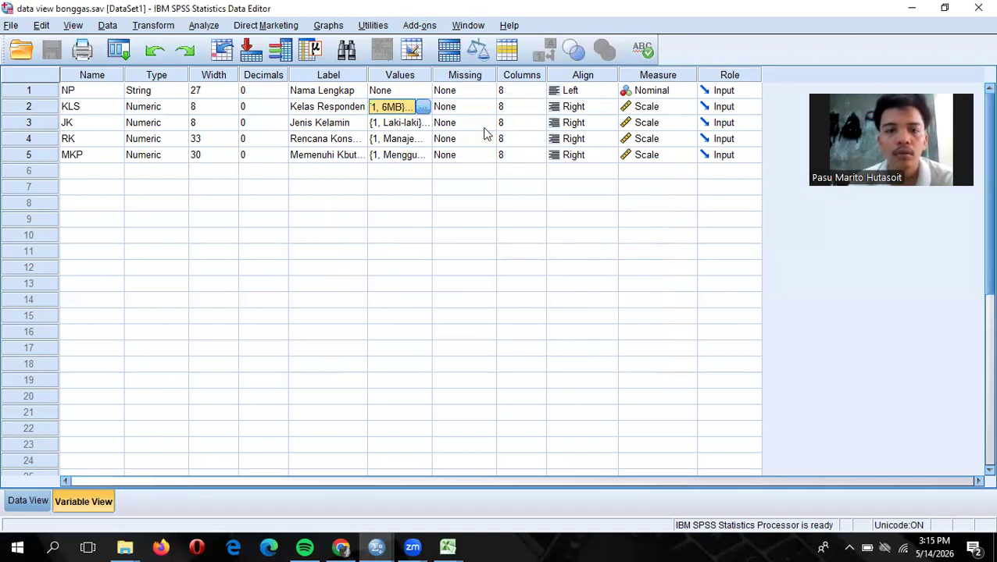
Examine the value label definitions of the JK, RK and MKP variables, closing each without changes
double_click(423, 123)
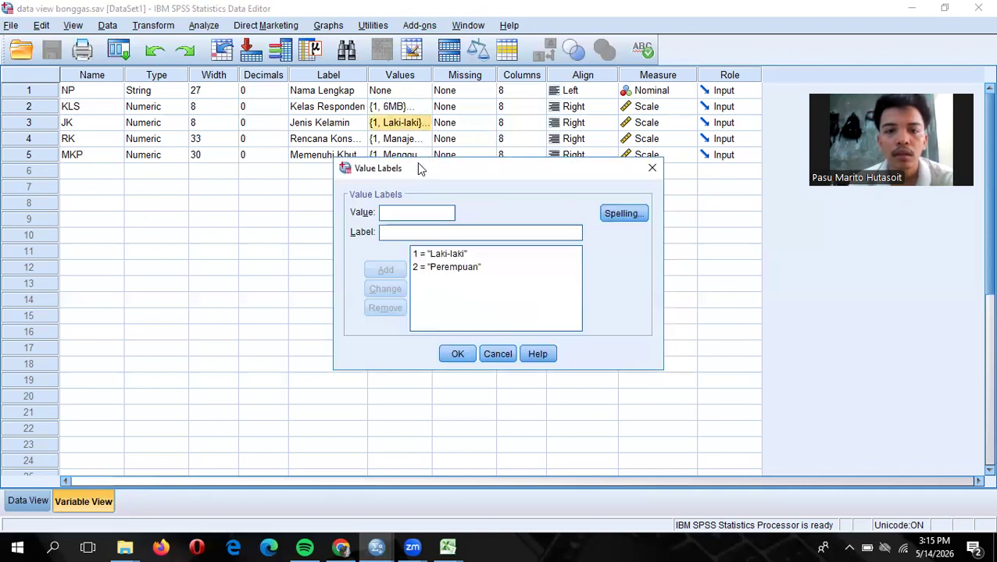
left_click(652, 170)
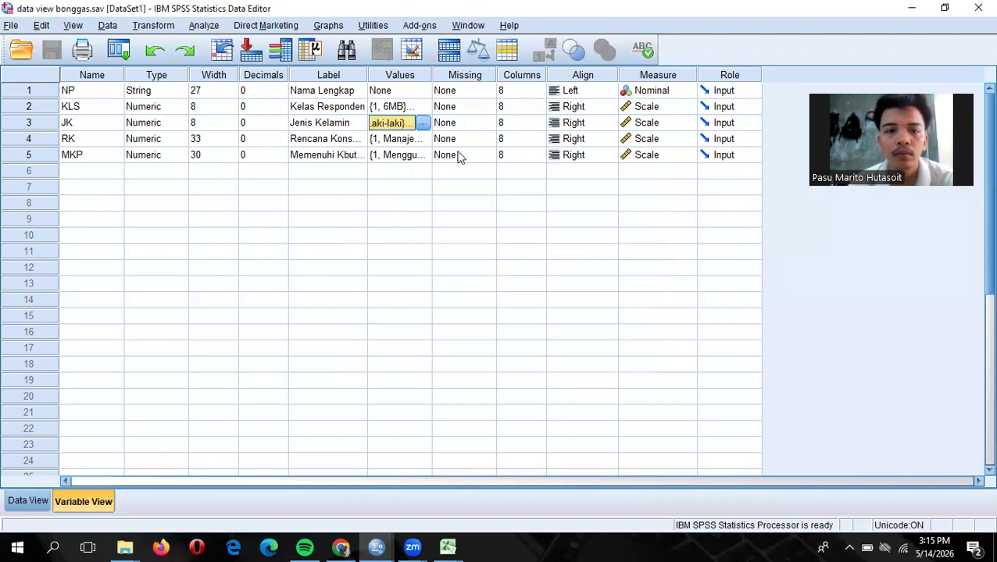
double_click(421, 139)
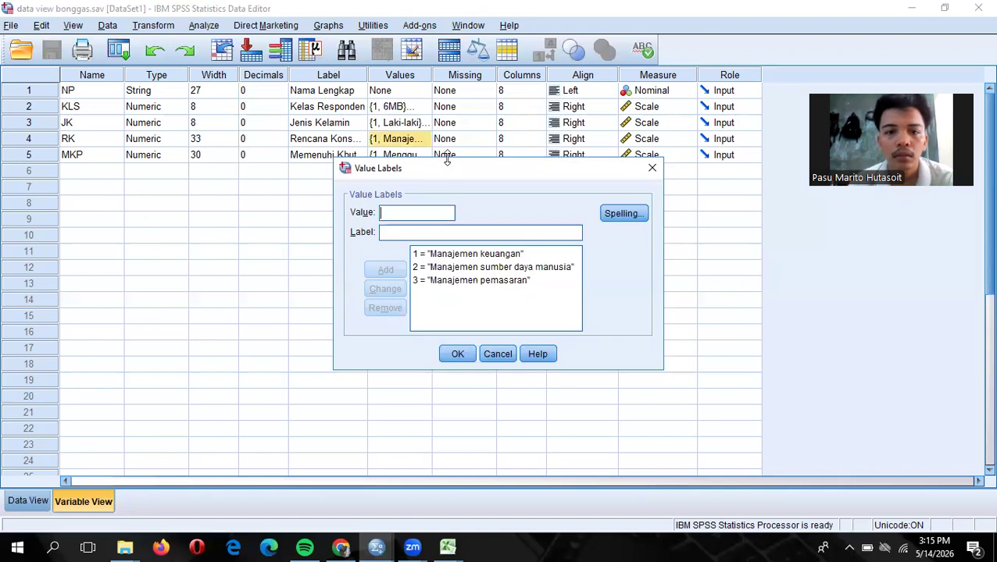
left_click(650, 168)
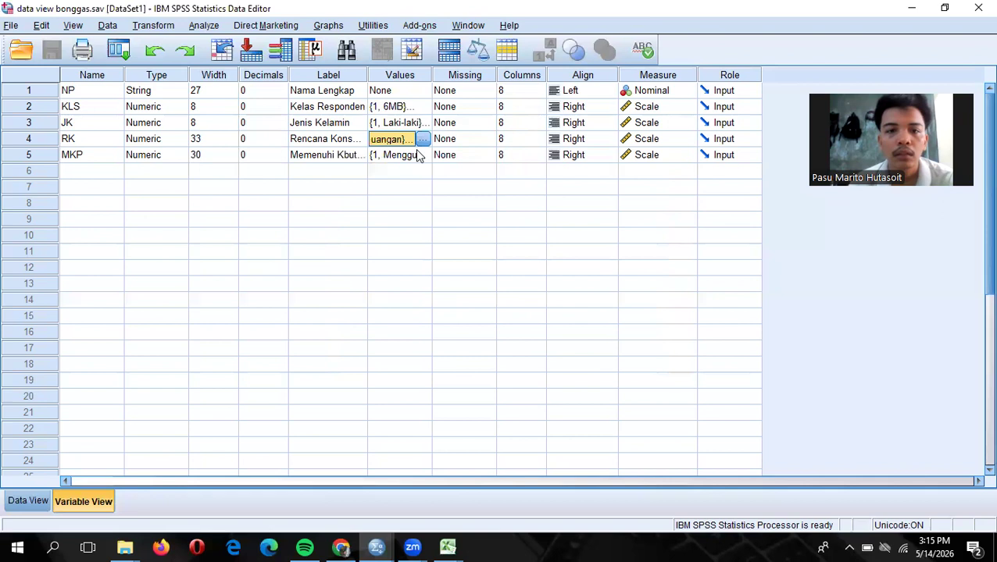
double_click(418, 154)
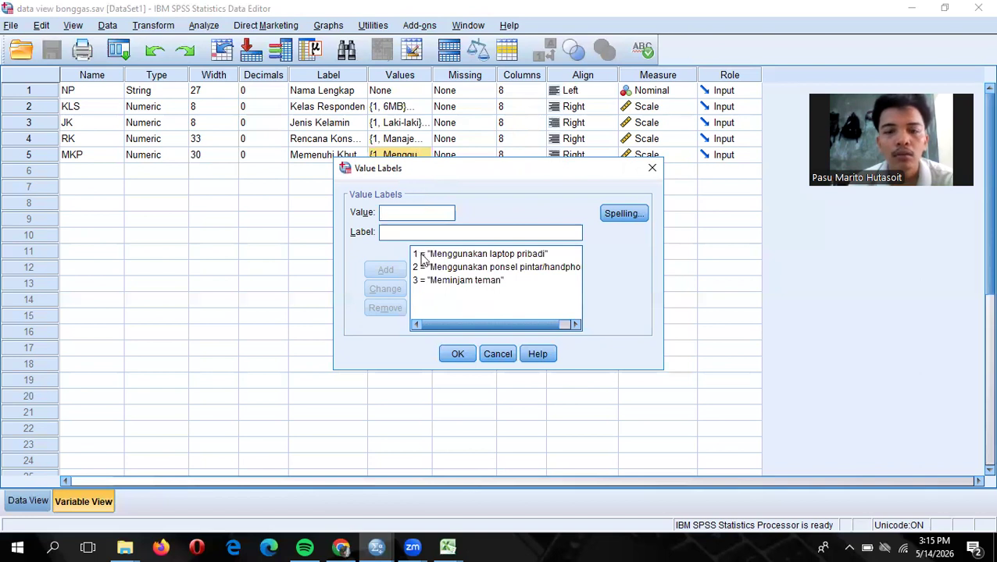
left_click(653, 168)
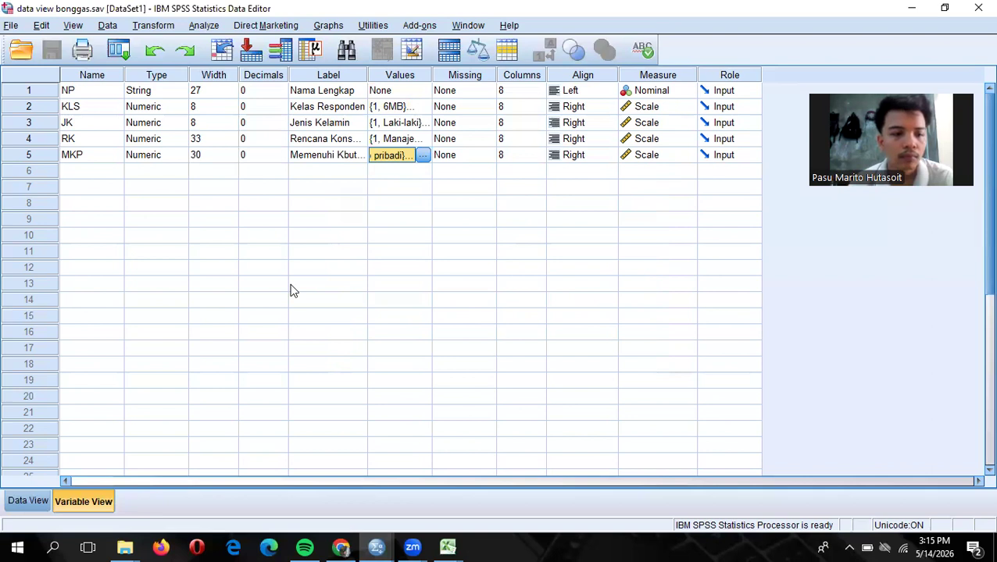
Show the case data and set up a Frequencies analysis containing all five variables, NP, KLS, JK, RK and MKP
left_click(28, 501)
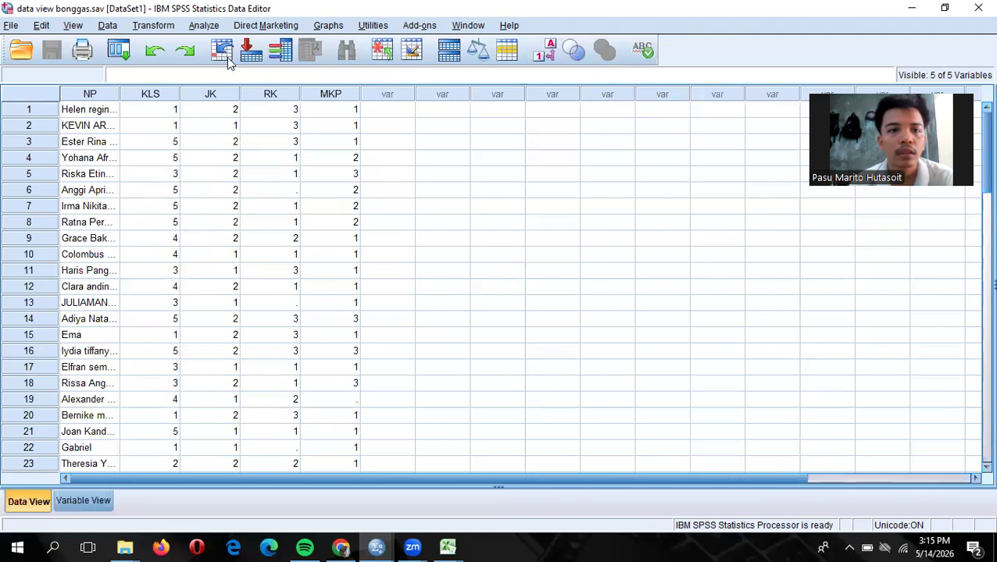
key("alt+a")
mouse_move(289, 69)
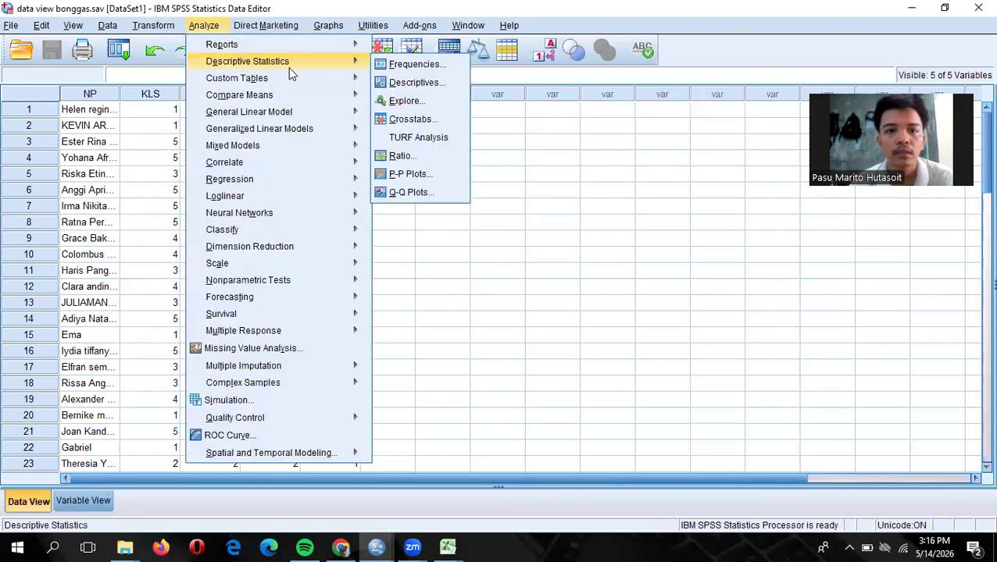
left_click(400, 64)
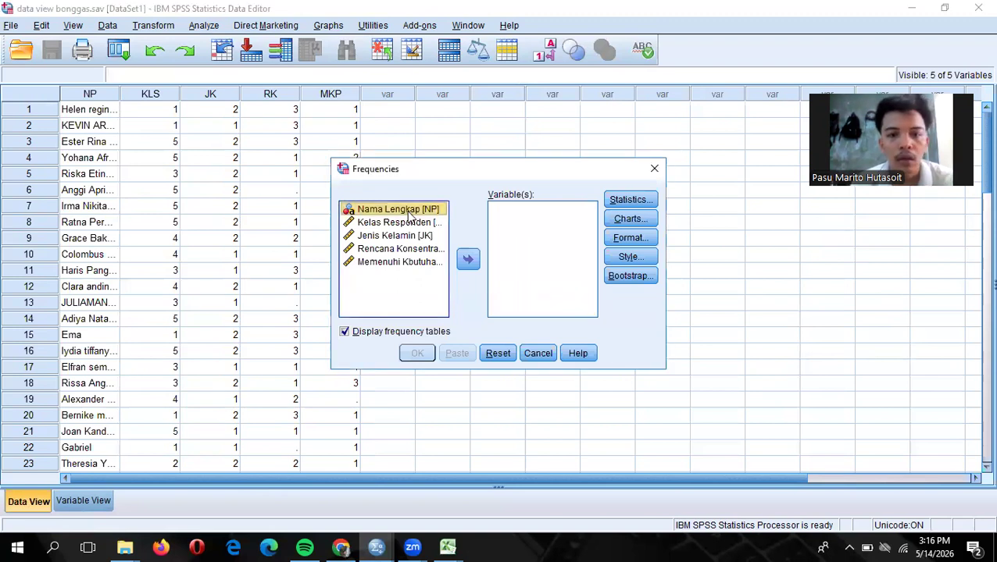
key("ctrl+a")
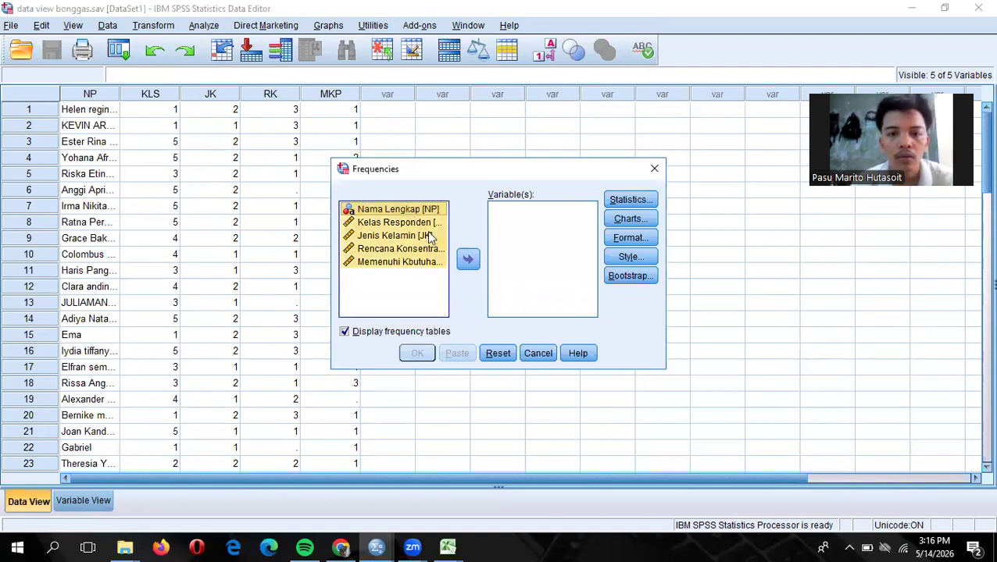
left_click(469, 259)
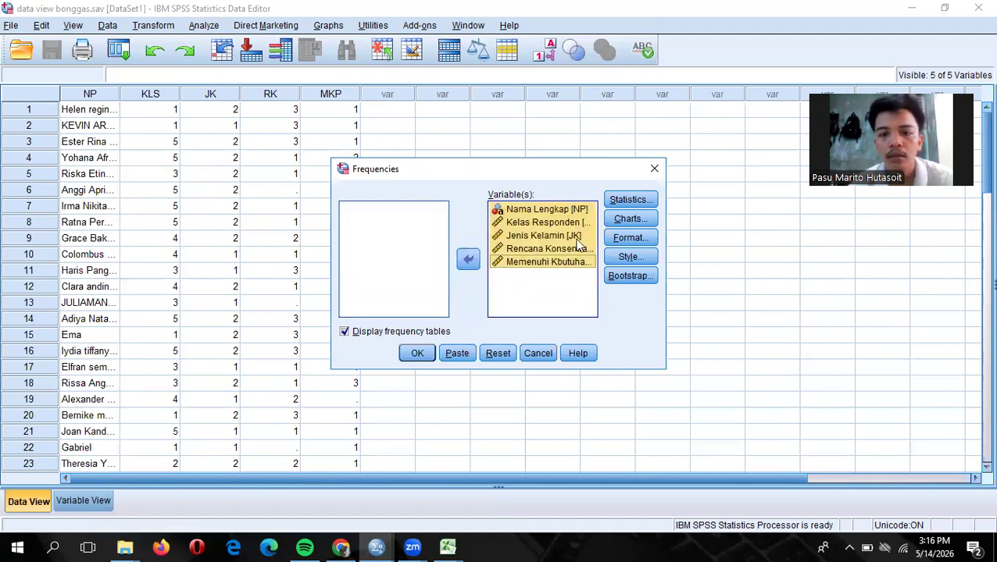
Include the mean, median, mode and sum as central tendency statistics in the Frequencies analysis
left_click(622, 203)
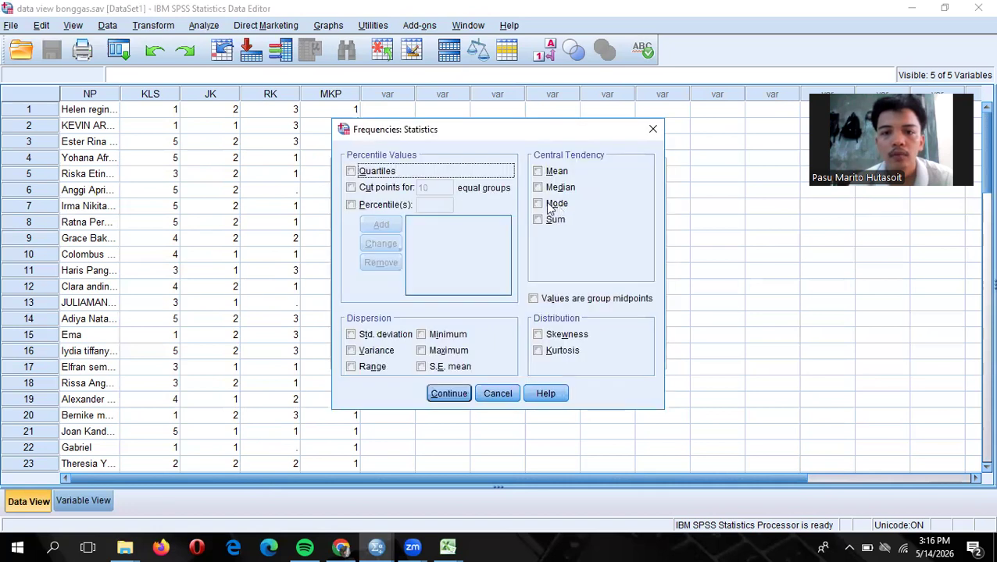
left_click(537, 171)
left_click(537, 187)
left_click(538, 203)
left_click(537, 220)
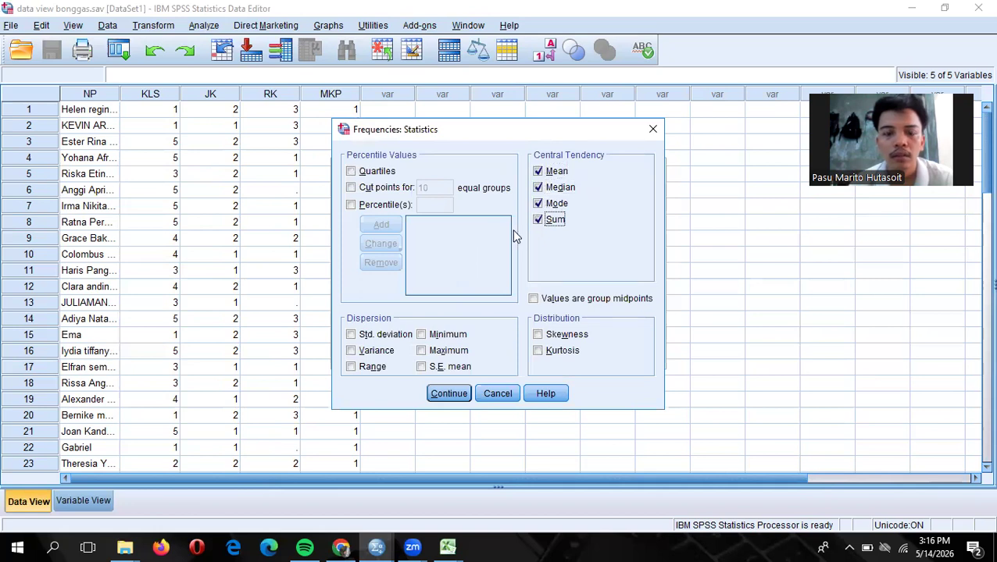
Add standard deviation, variance, range, minimum, maximum and S.E. mean as dispersion statistics and accept the statistics settings
left_click(350, 335)
left_click(350, 351)
key("space")
left_click(422, 336)
left_click(421, 352)
left_click(421, 367)
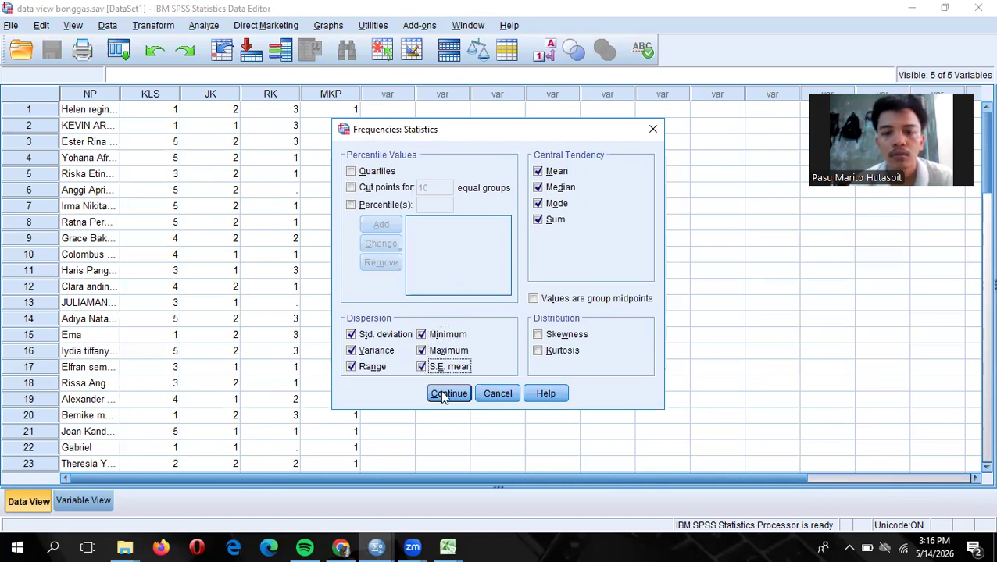
left_click(442, 394)
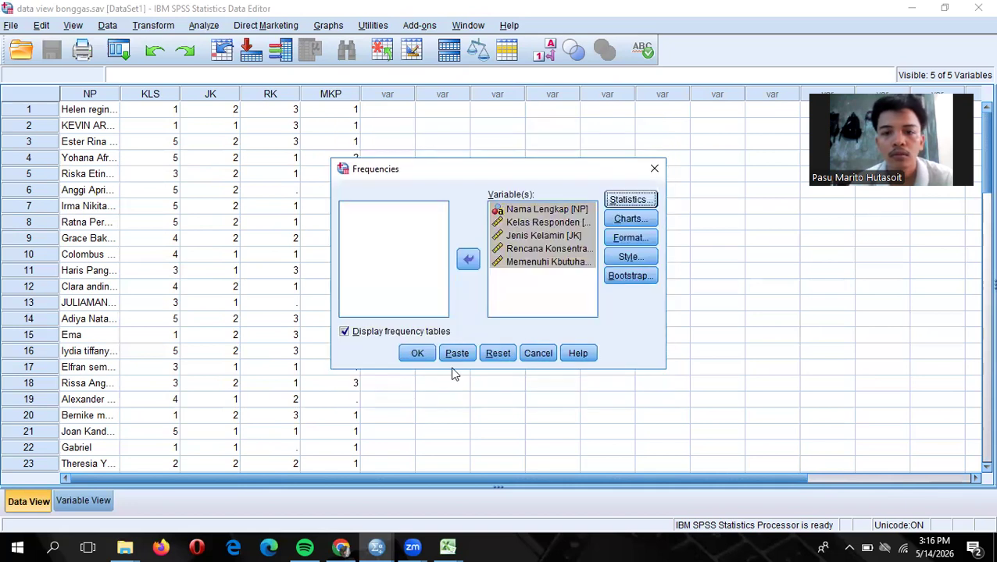
Choose bar charts of frequencies for the analysis and run it to produce the output
left_click(617, 218)
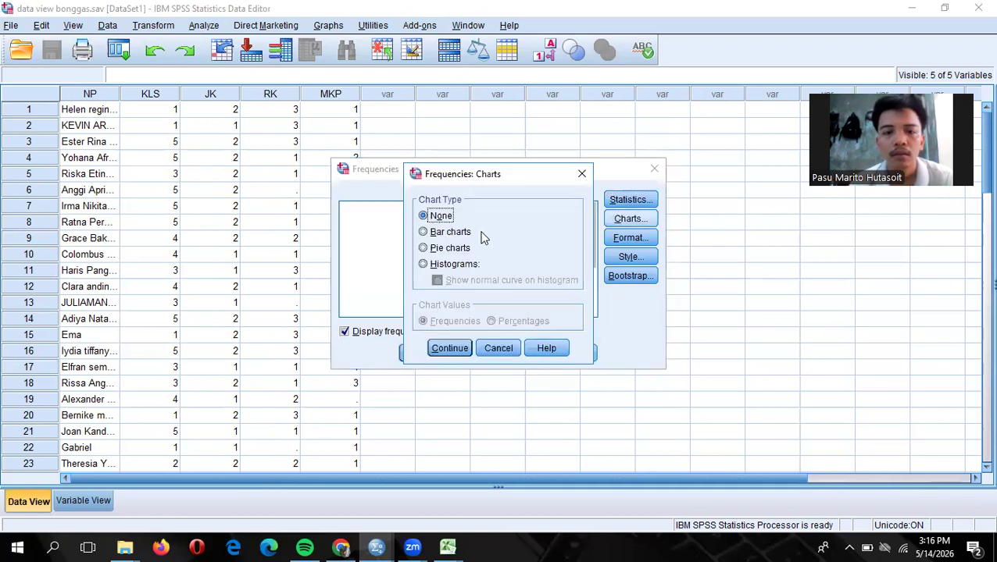
left_click(466, 234)
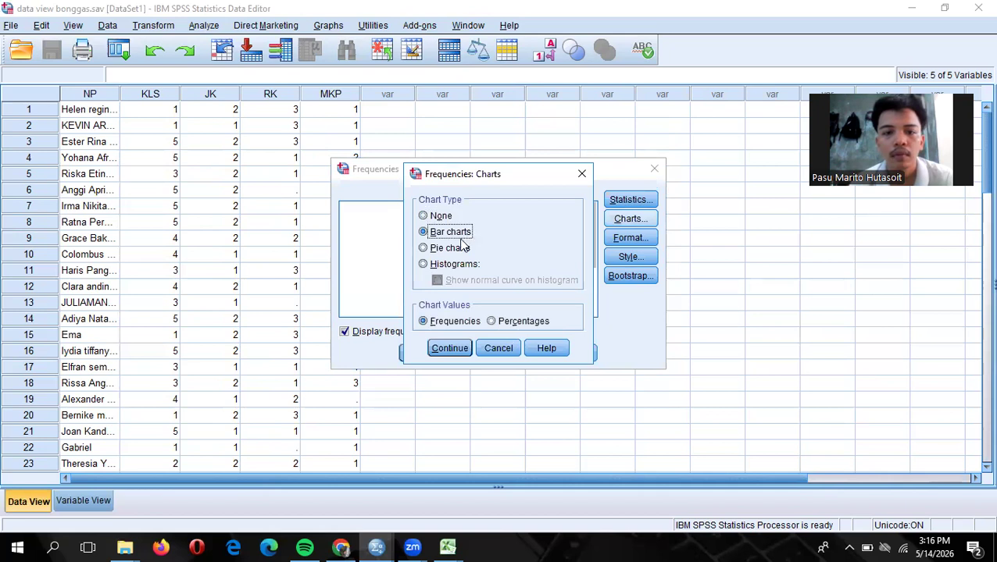
left_click(433, 351)
left_click(425, 354)
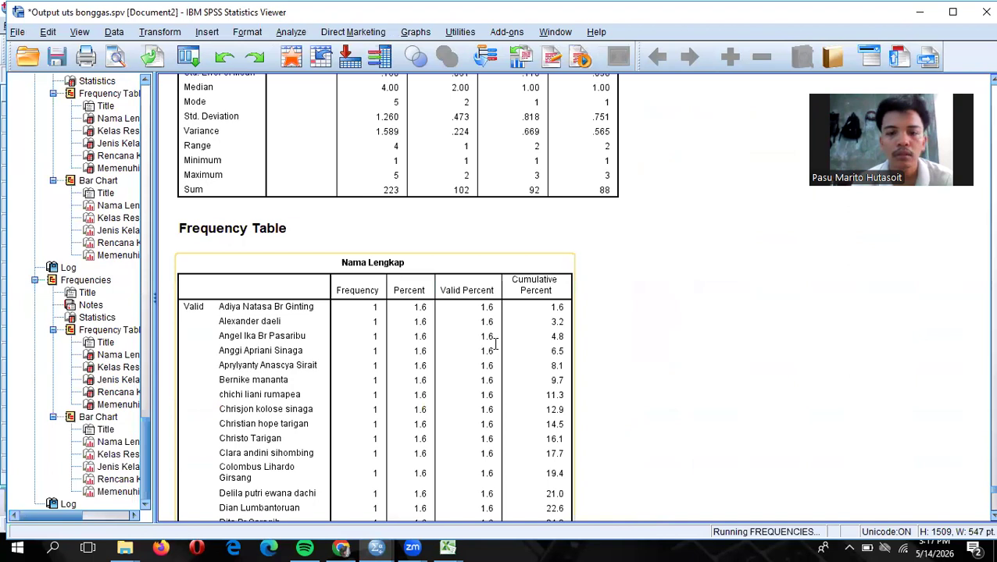
Switch to the exam answer PDF in Chrome and read its introduction and the class-of-respondent results on page 2
key("alt+Tab")
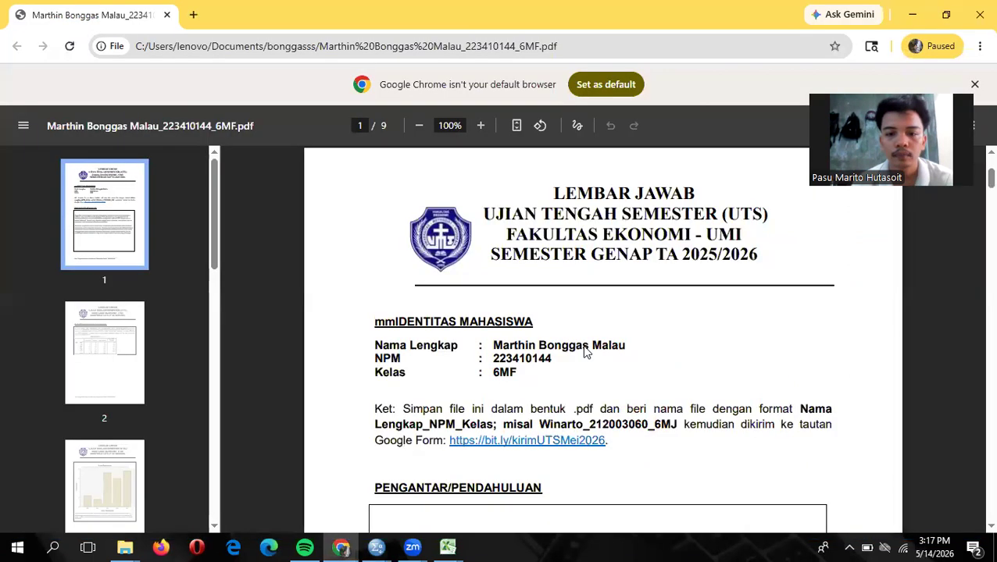
scroll(582, 337, "down", 4)
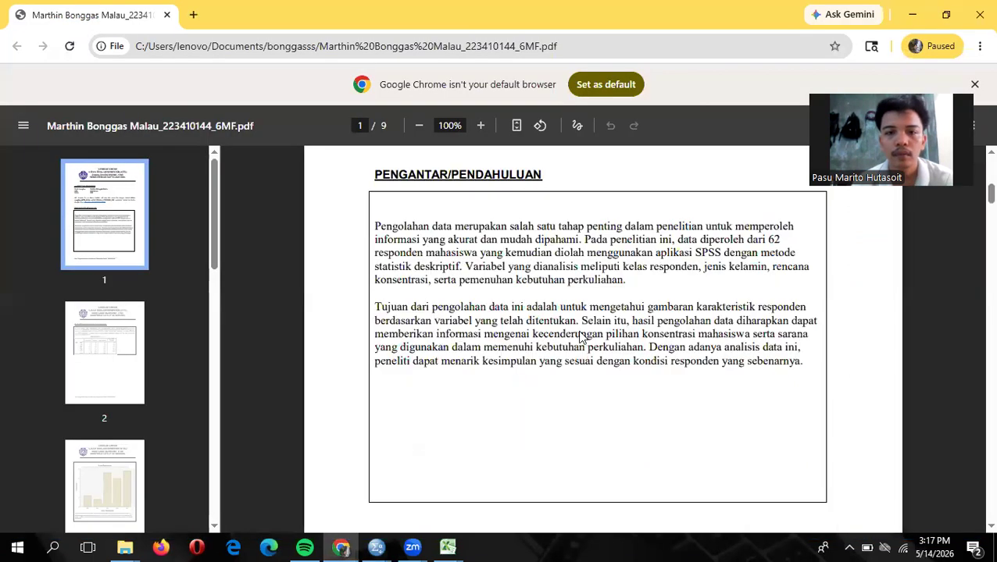
scroll(581, 338, "down", 2)
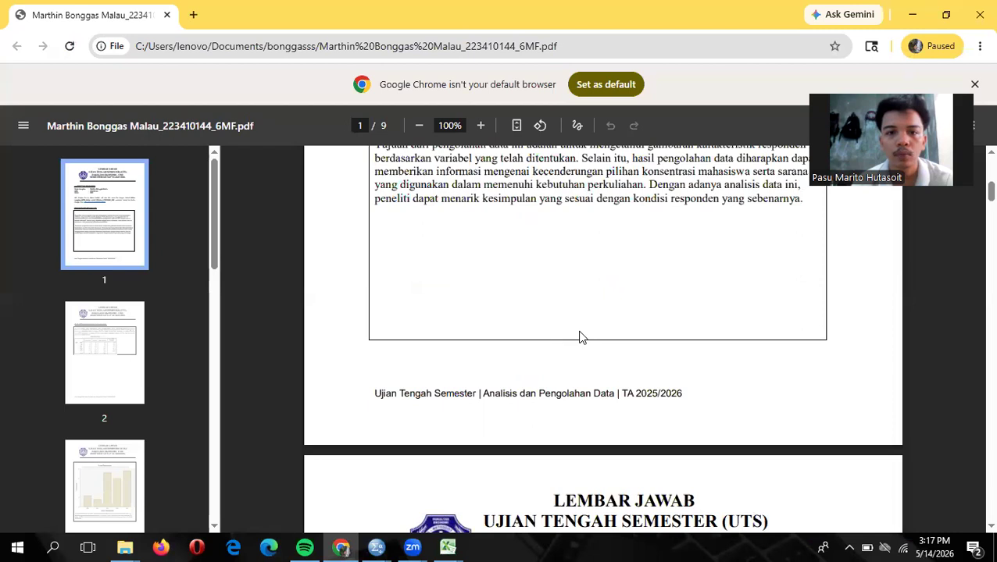
scroll(579, 337, "up", 2)
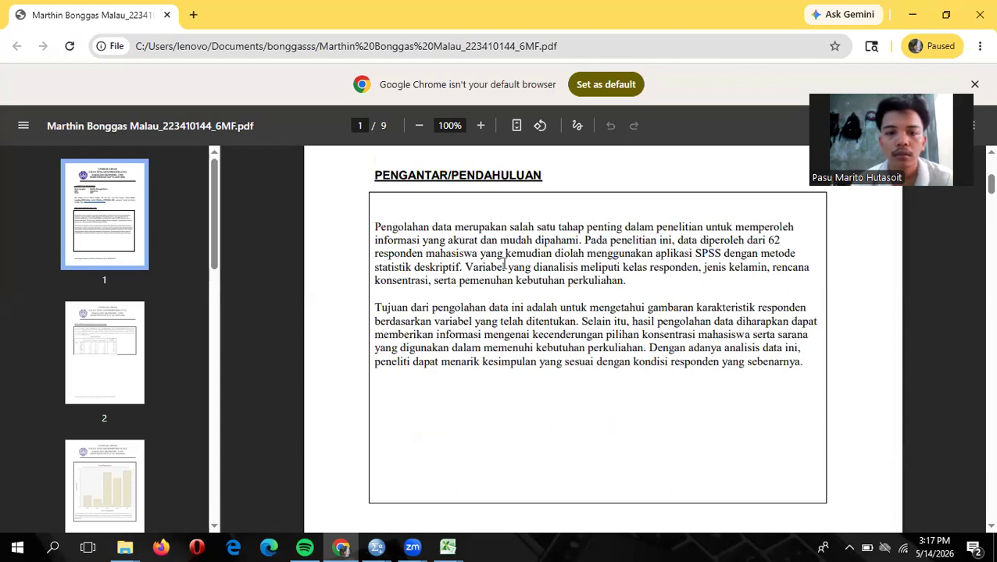
scroll(469, 295, "down", 2)
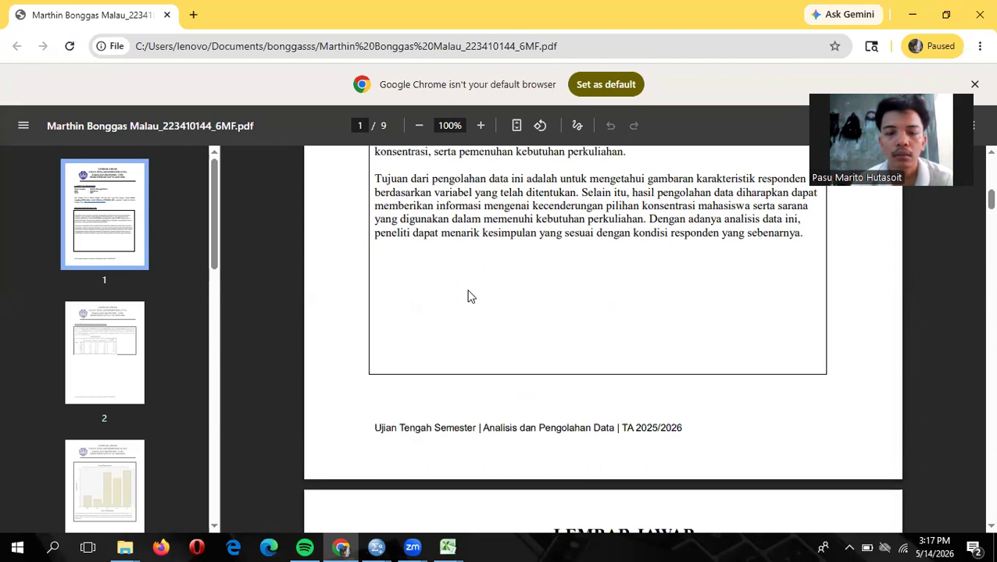
scroll(469, 295, "down", 5)
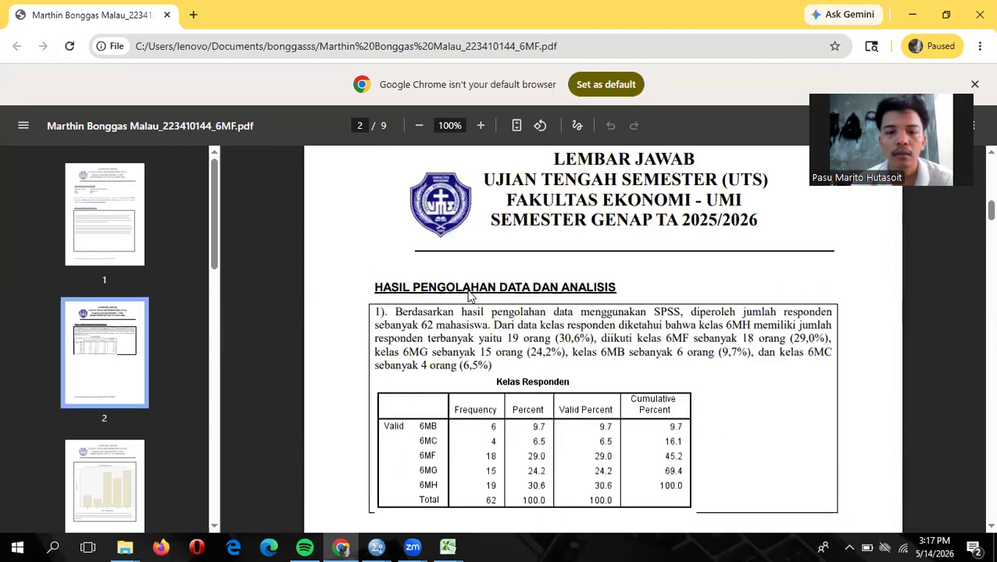
scroll(469, 295, "down", 1)
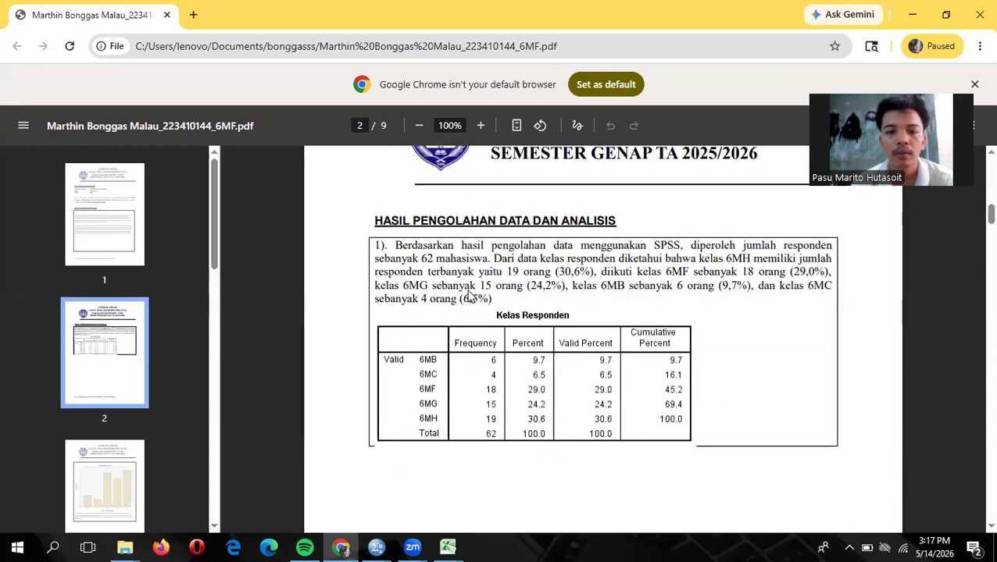
scroll(468, 295, "down", 1)
scroll(469, 295, "down", 1)
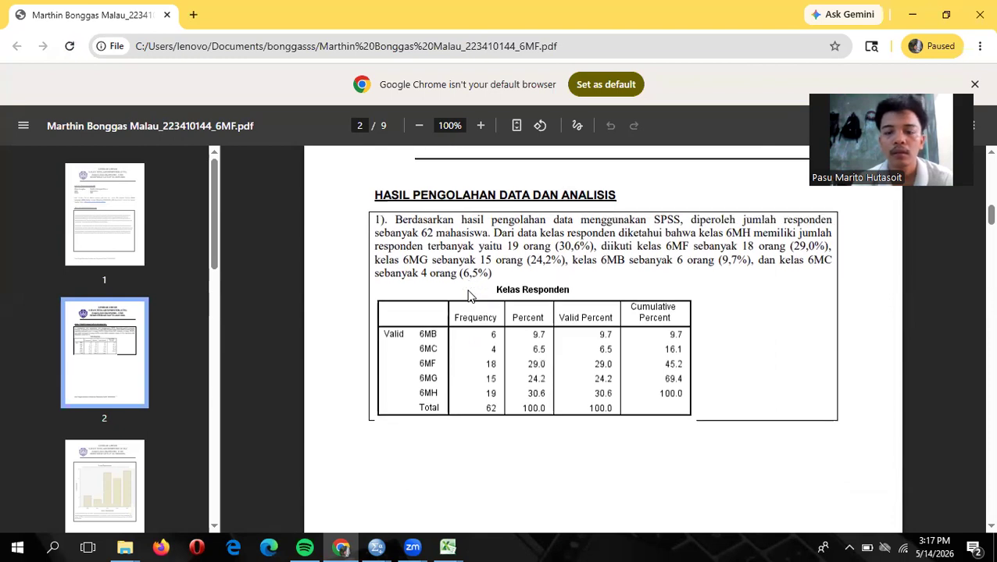